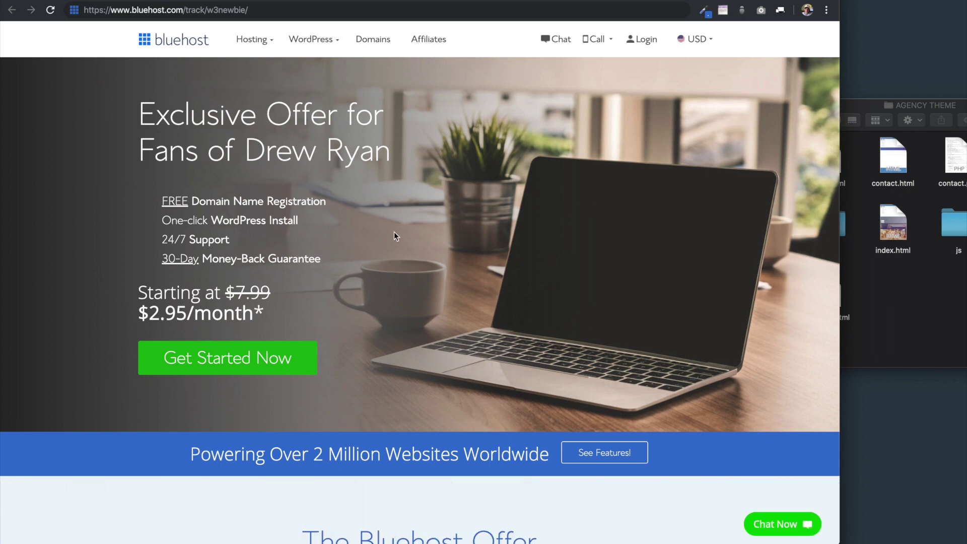
- Reload the Bluehost affiliate link to reach the $2.95/month exclusive offer page
mouse_move(270, 43)
click(270, 12)
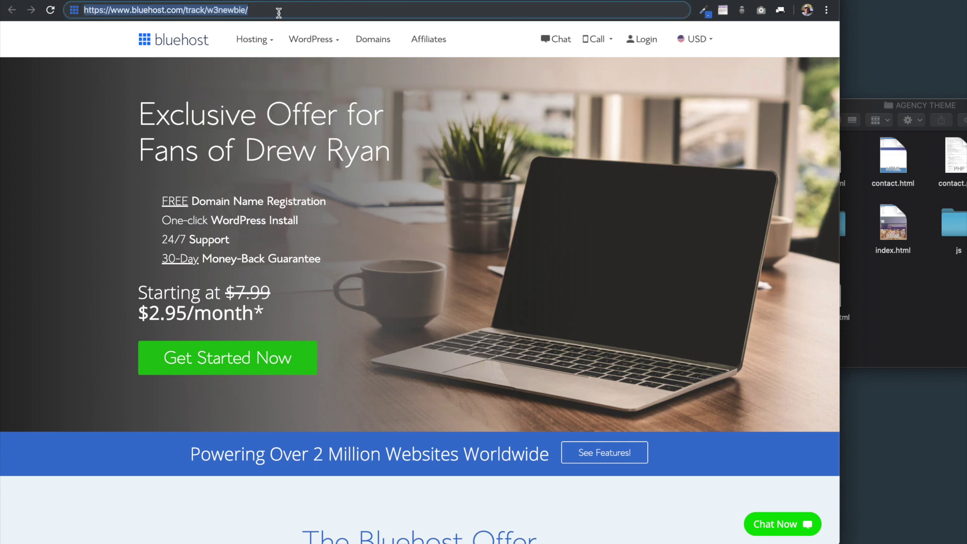
key(Return)
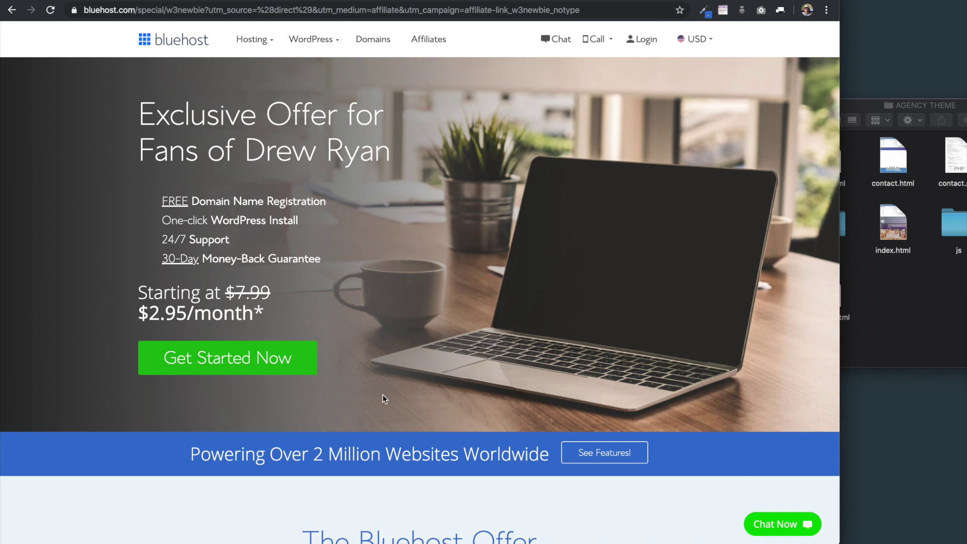
- Choose Get Started Now and scroll to compare the basic, plus and choice plus plans
click(231, 367)
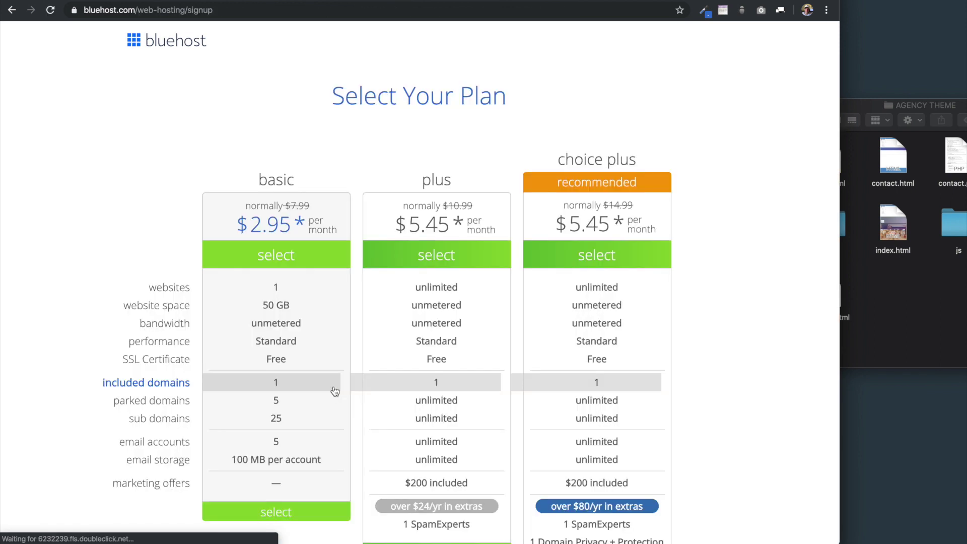
scroll(335, 391, down, 2)
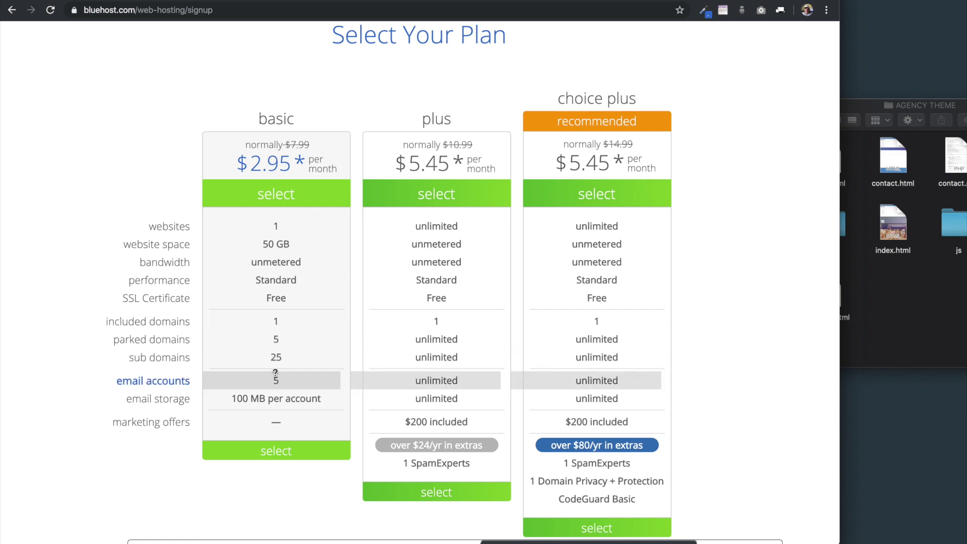
- Pick the basic plan and register the new domain w3newbie2.com
click(280, 452)
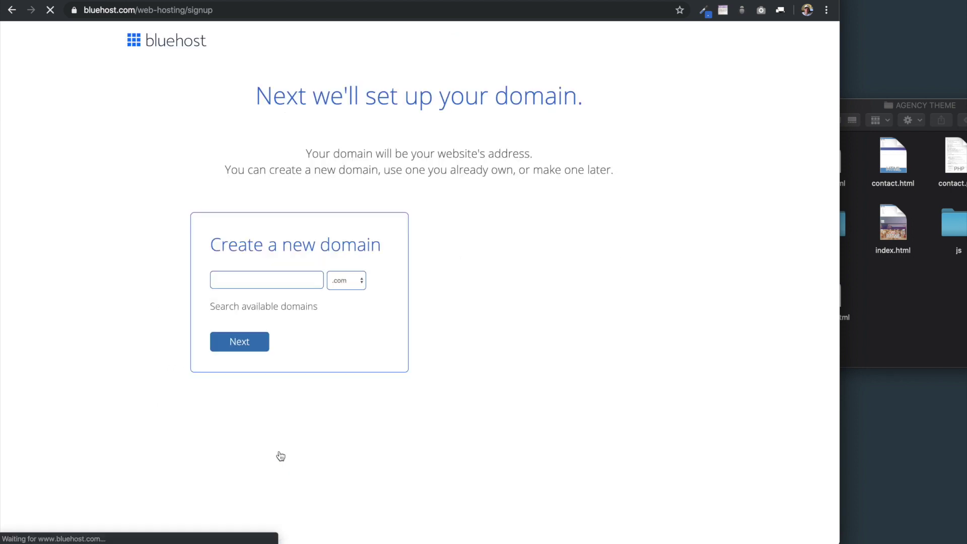
click(276, 281)
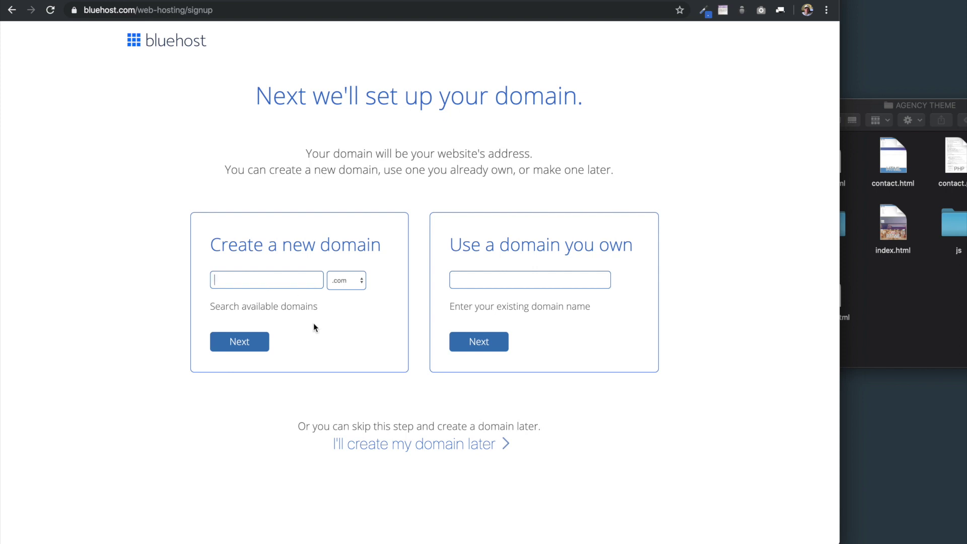
text(w3newbie2)
click(244, 346)
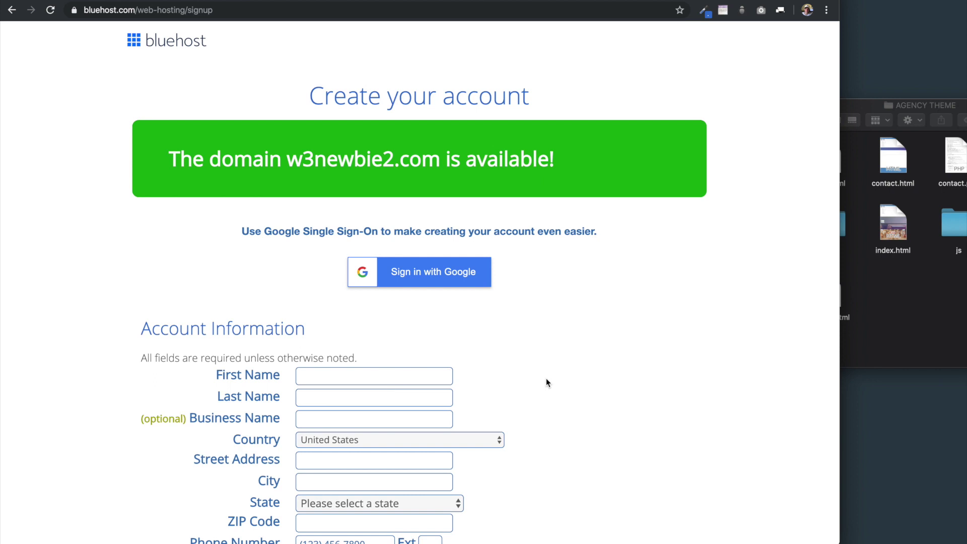
scroll(546, 383, down, 3)
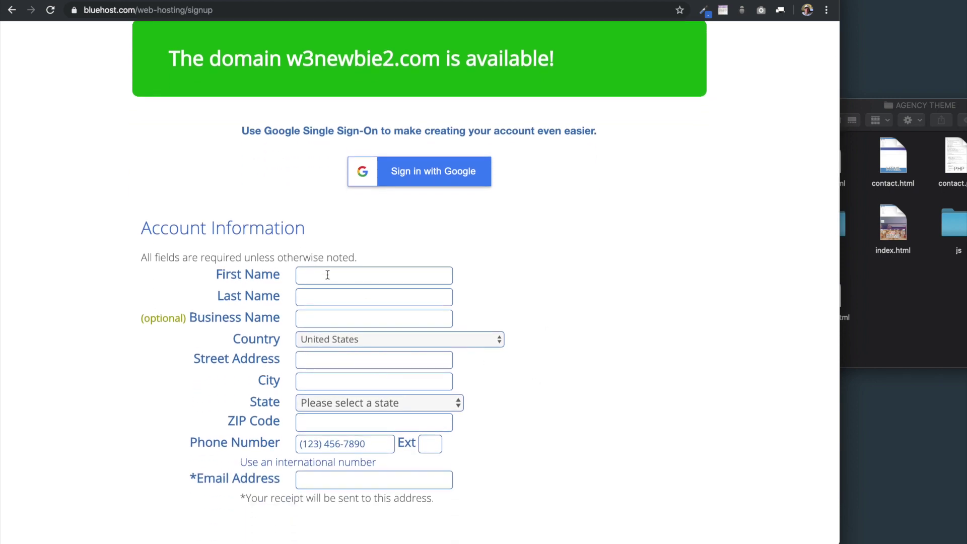
click(328, 275)
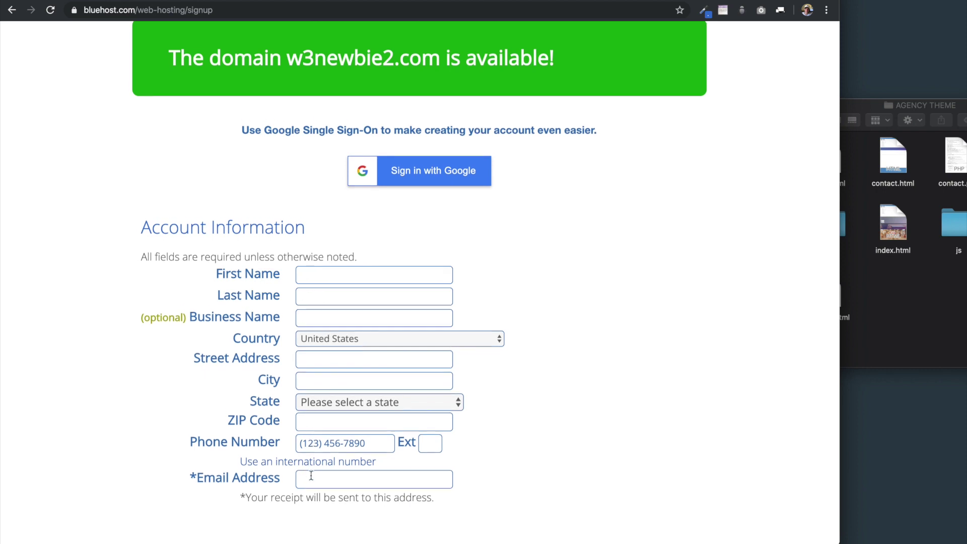
scroll(311, 475, down, 5)
scroll(311, 475, down, 4)
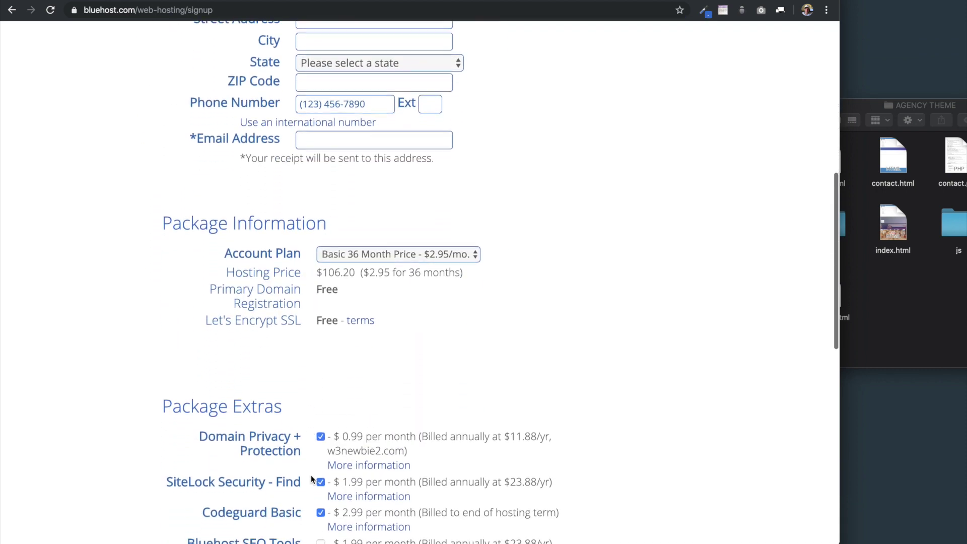
scroll(312, 480, down, 1)
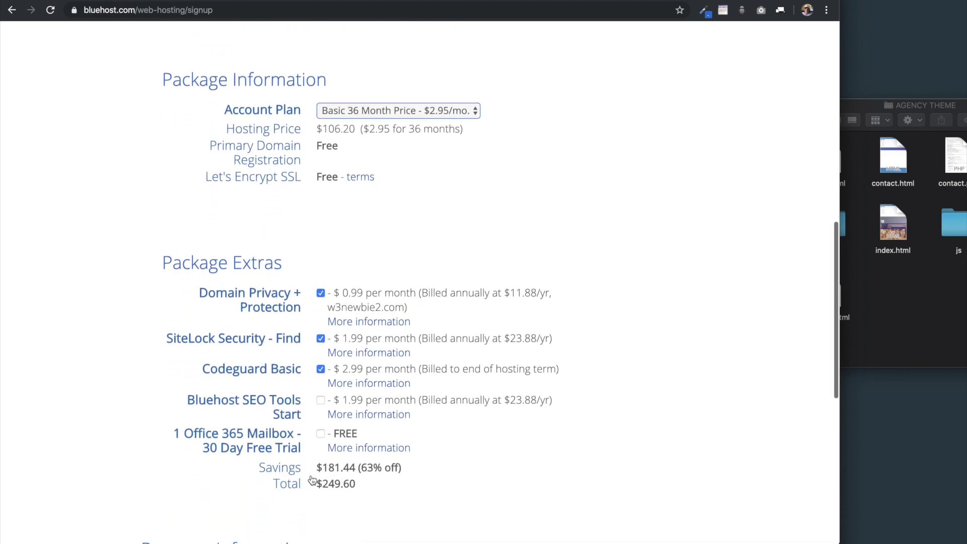
click(408, 108)
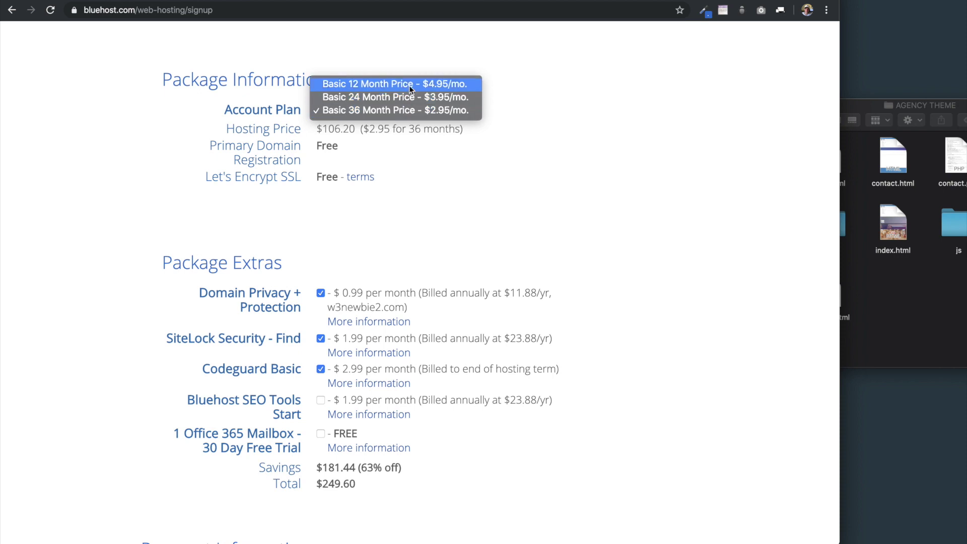
click(409, 85)
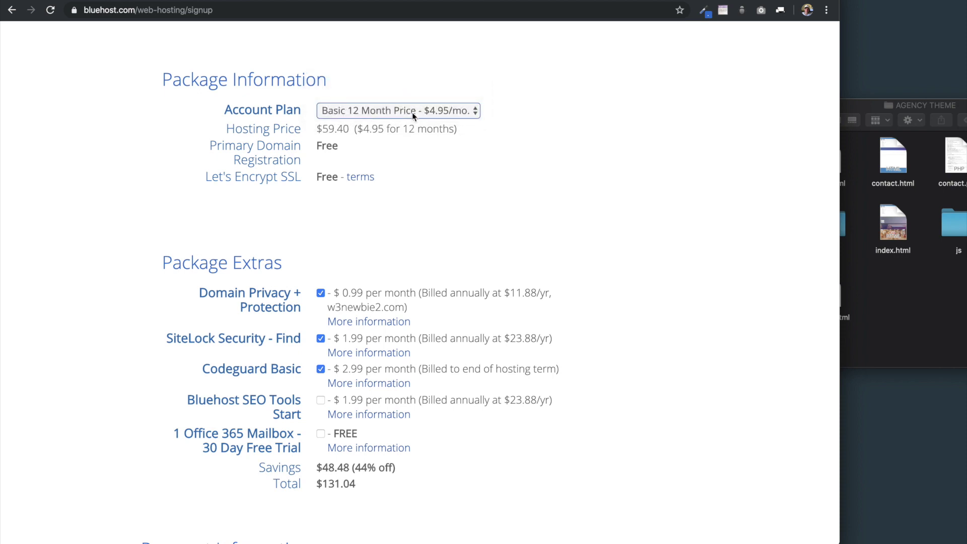
click(412, 112)
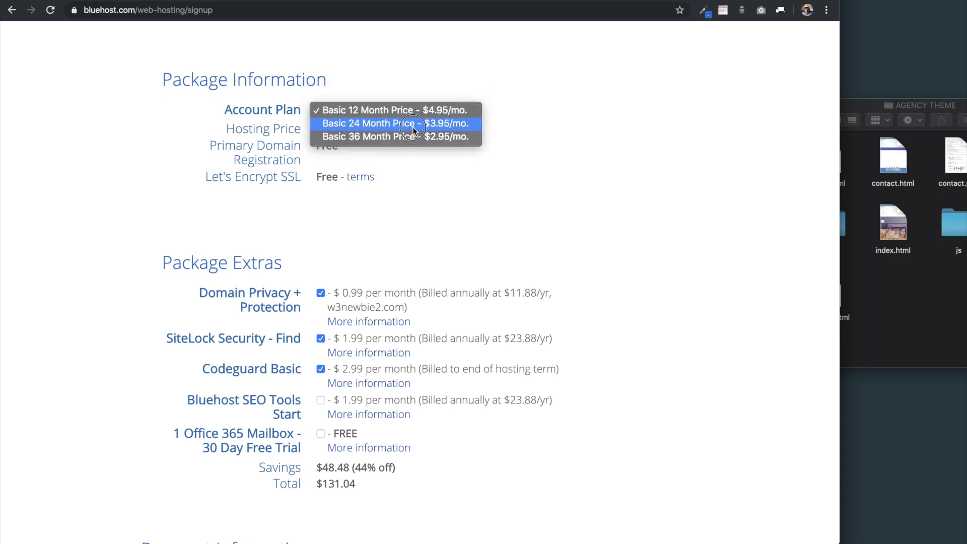
click(413, 127)
click(415, 108)
click(415, 123)
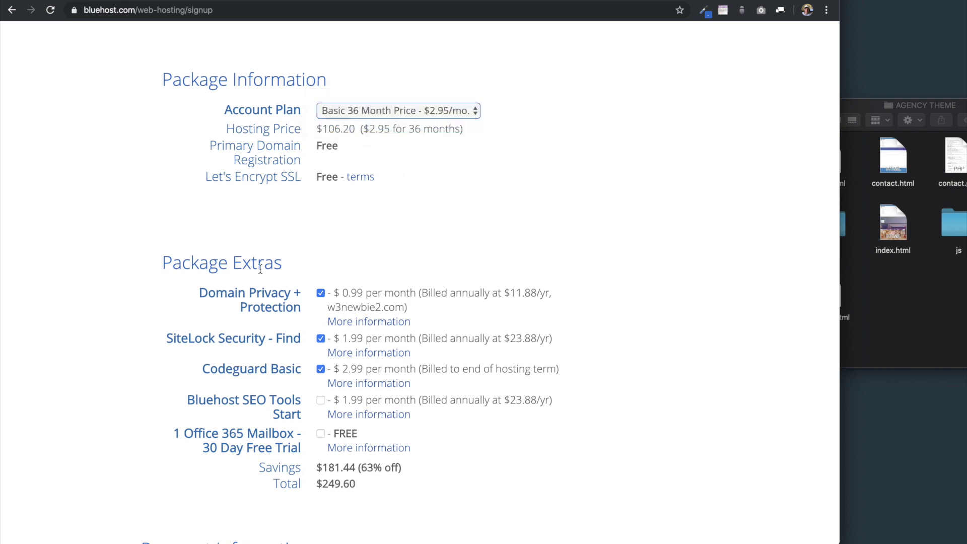
- Drop SiteLock Security and Codeguard Basic, keeping only Domain Privacy + Protection for $118.08
click(320, 339)
click(320, 369)
drag(421, 306, 199, 299)
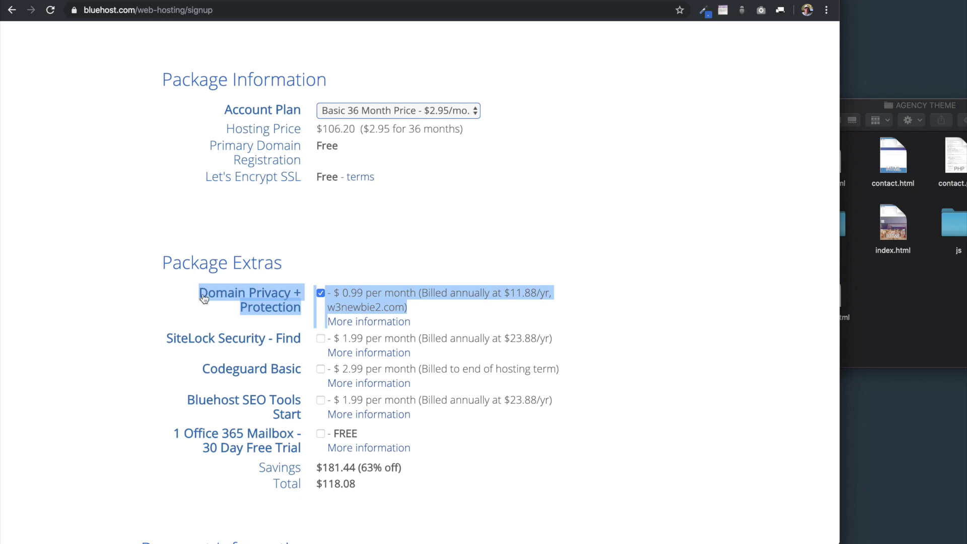
click(433, 309)
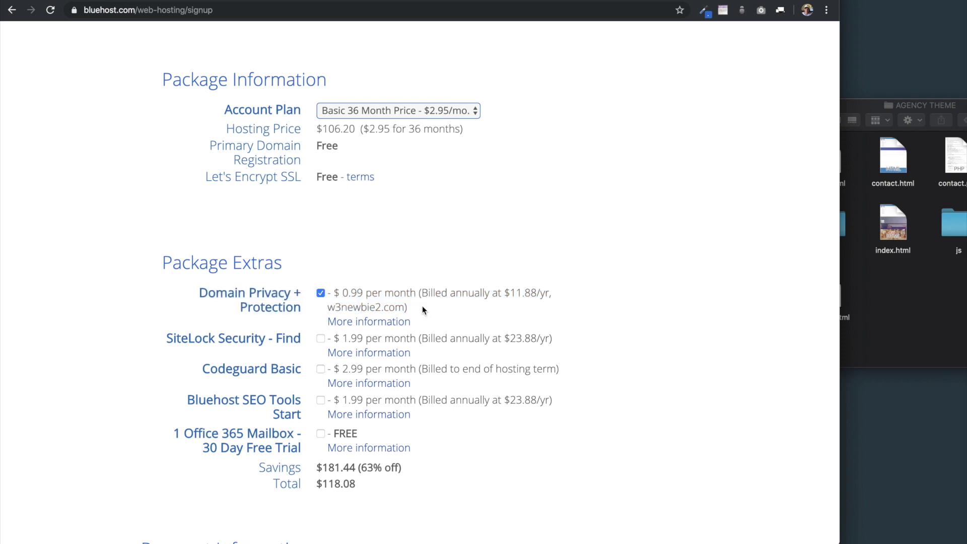
- Accept the terms of service at the bottom of the signup form and submit it
scroll(422, 308, down, 5)
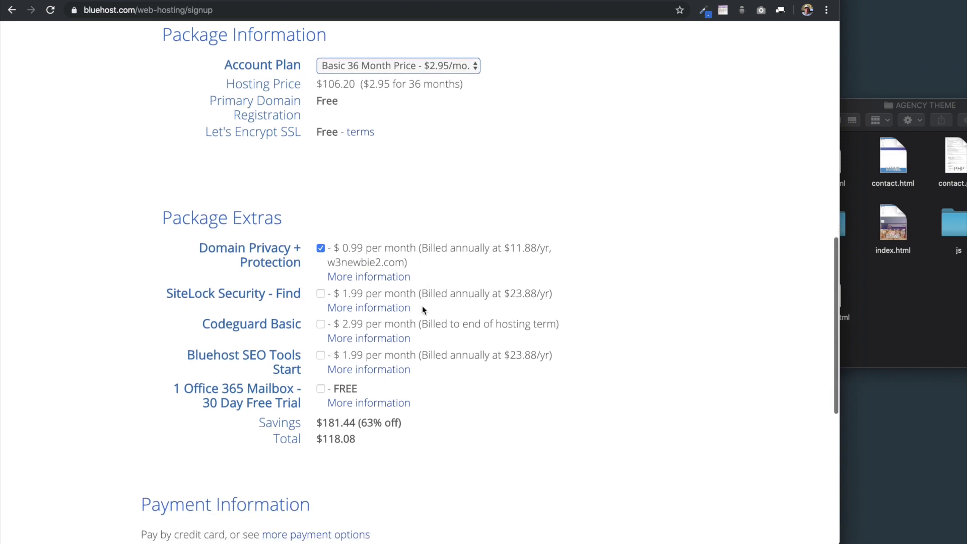
scroll(423, 308, down, 2)
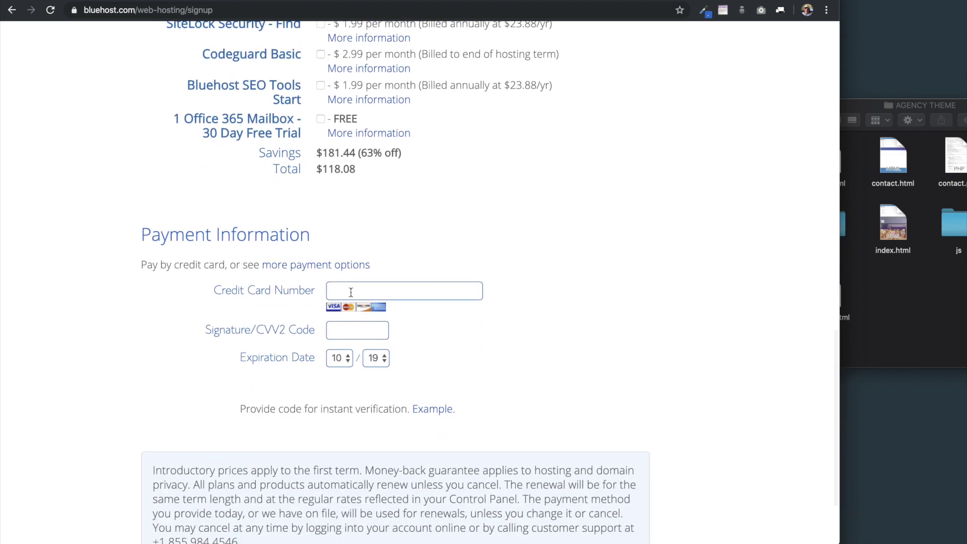
scroll(355, 436, down, 2)
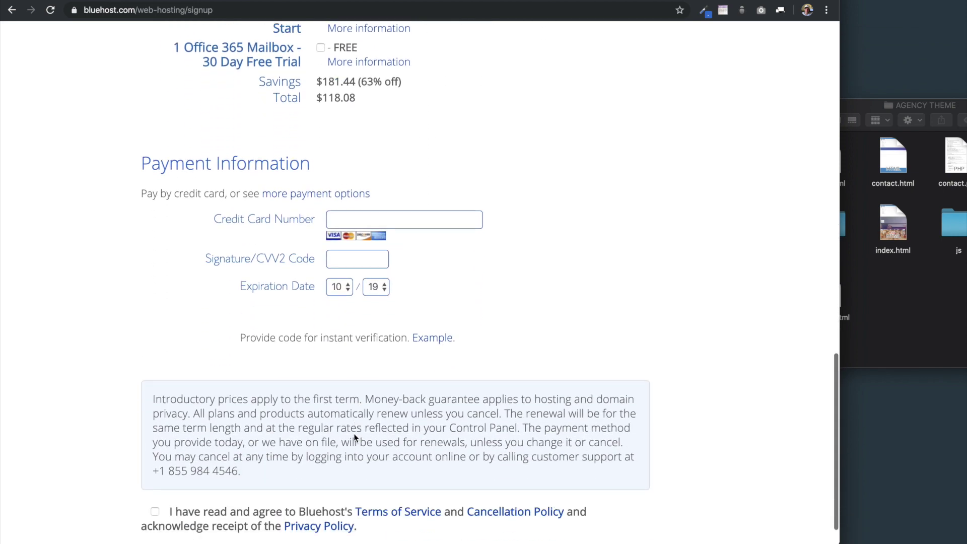
click(155, 474)
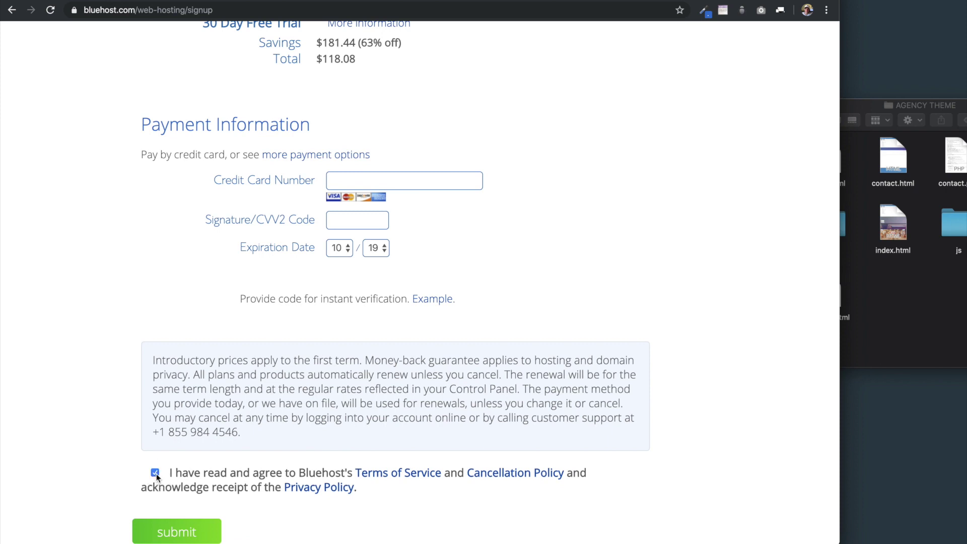
click(174, 532)
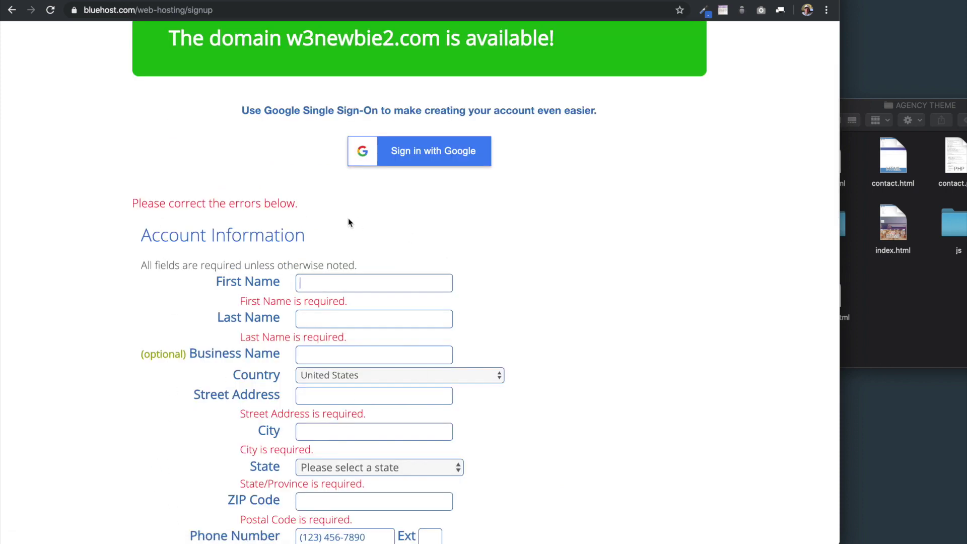
scroll(339, 220, up, 3)
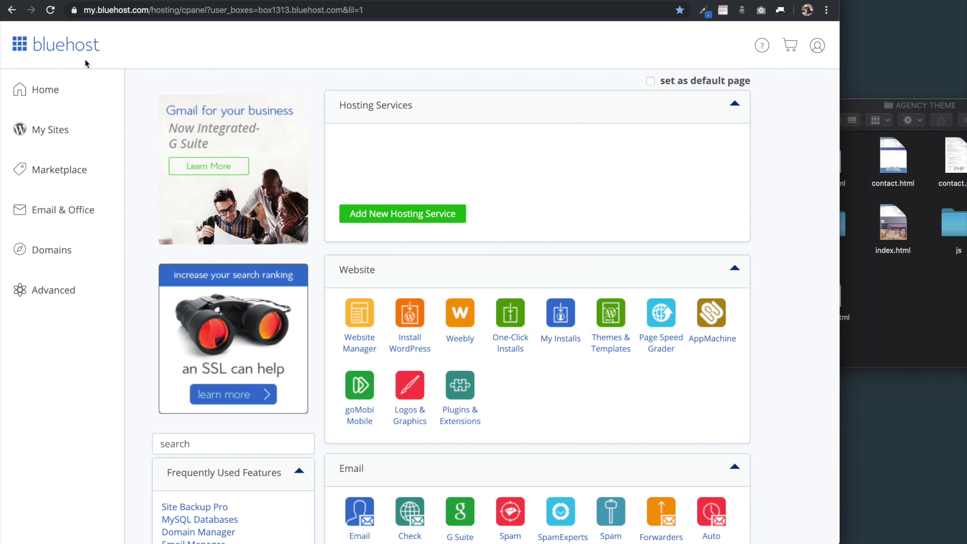
- Open the my.bluehost.com Home dashboard and scroll to its Helpful Links
click(43, 95)
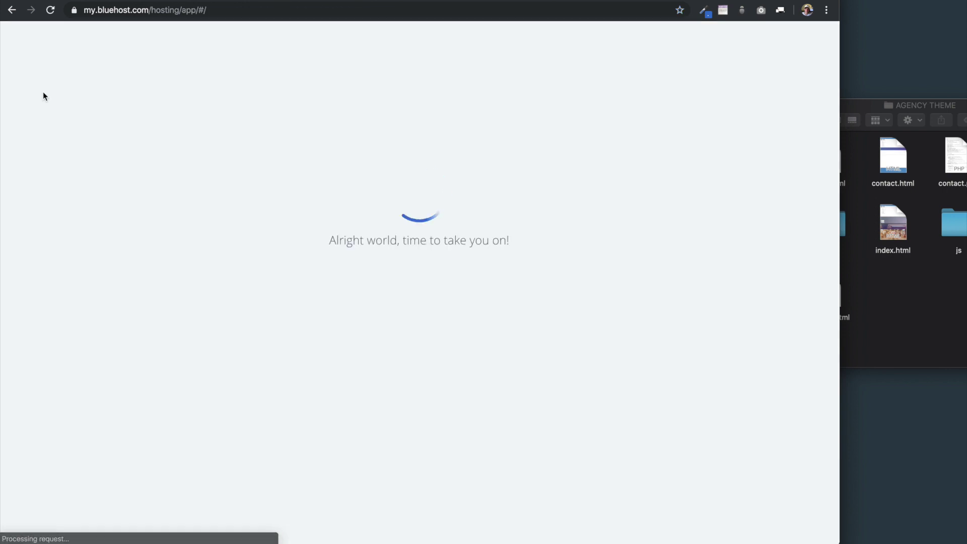
scroll(514, 349, down, 3)
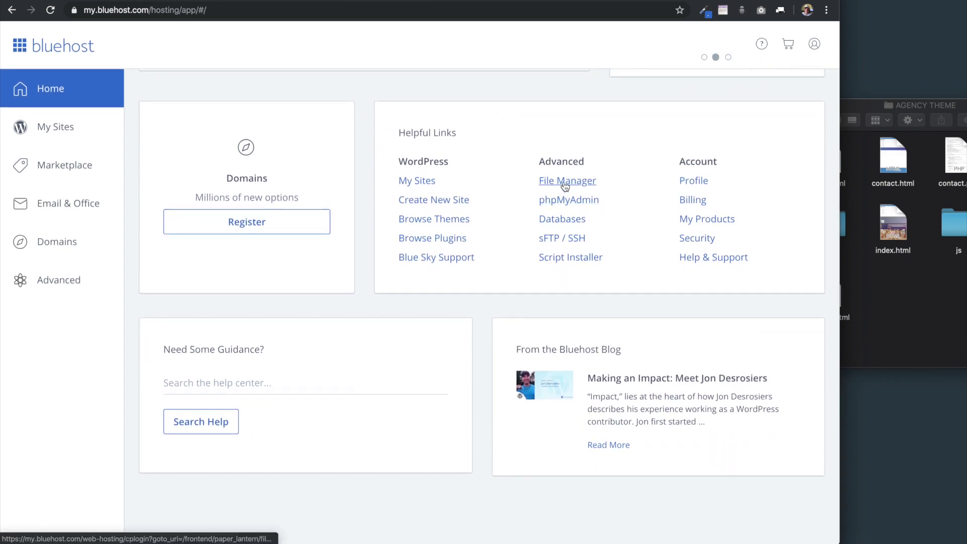
- Open File Manager from the Advanced section's FILES tools, landing in public_html
click(58, 282)
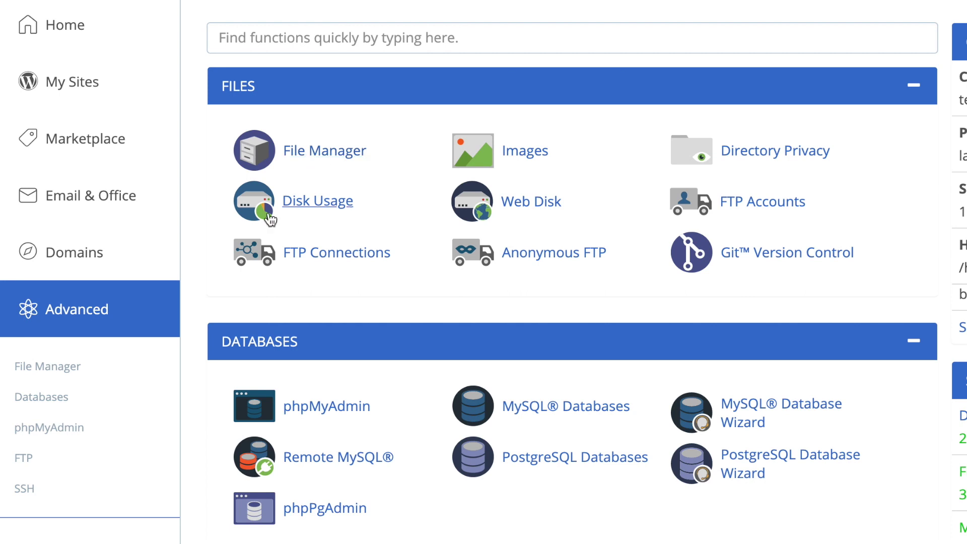
click(45, 372)
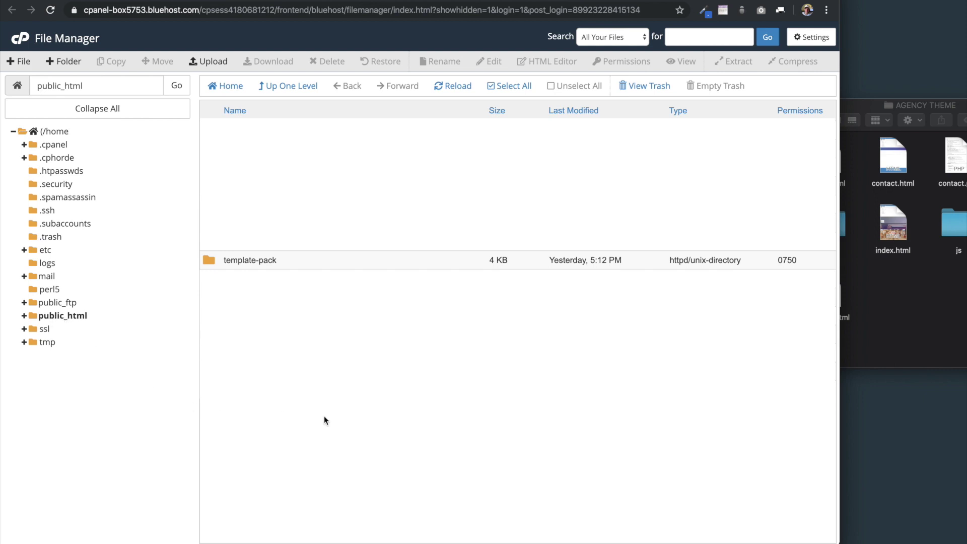
- Inspect template-pack's .well-known, cgi-bin and .htaccess items, then view template-pack.com live
click(340, 259)
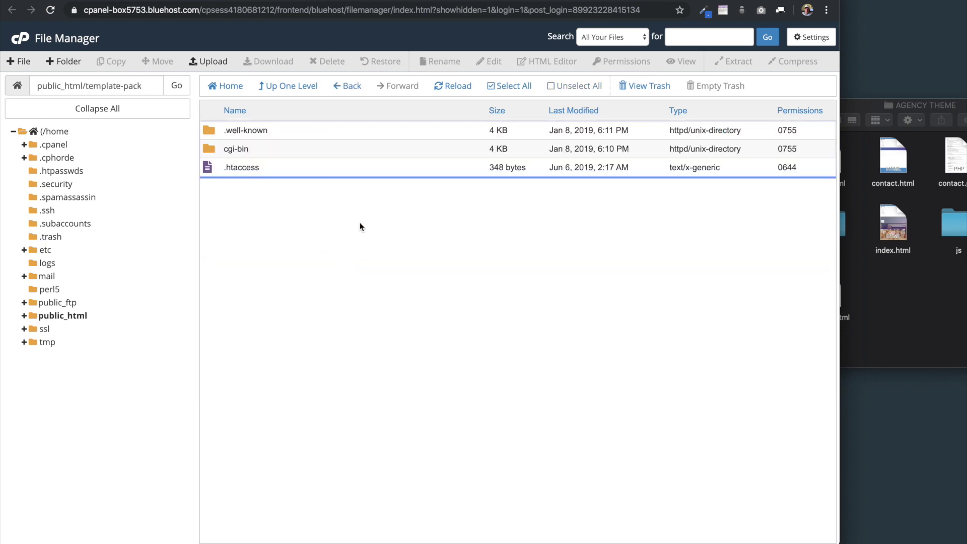
click(334, 130)
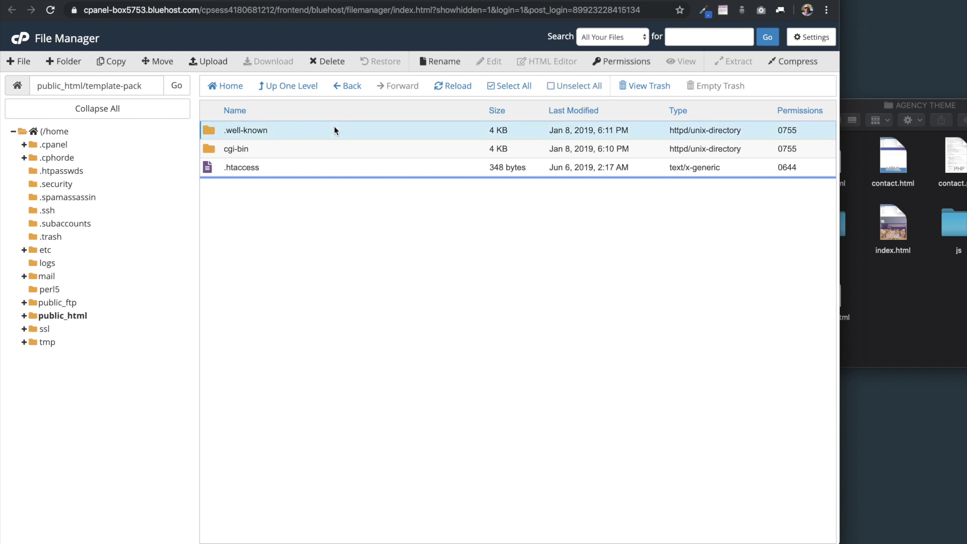
click(336, 151)
click(339, 168)
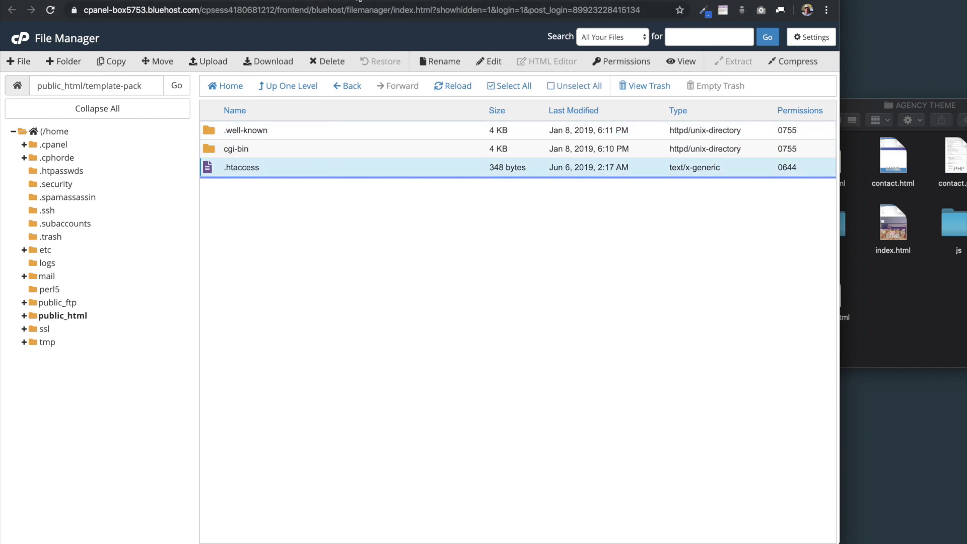
click(328, 2)
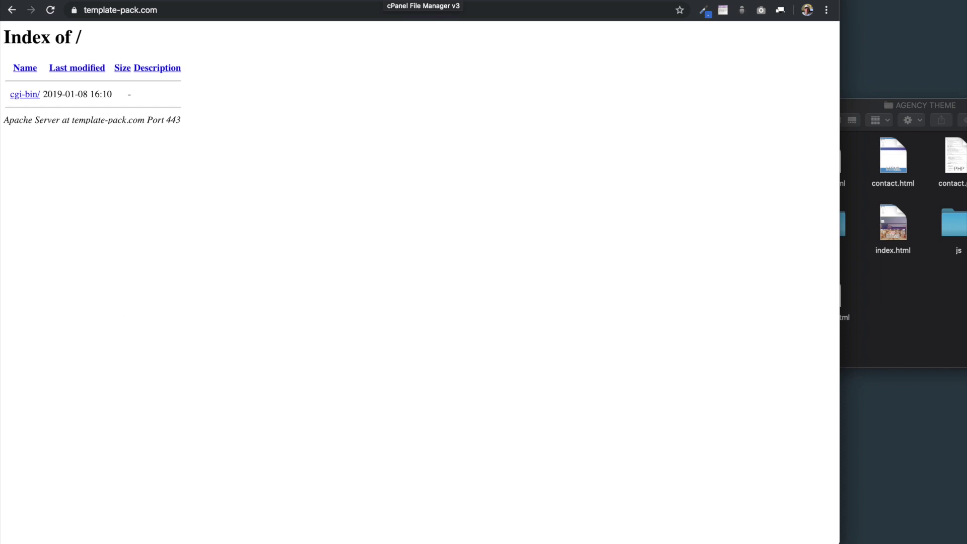
- Preview the AGENCY THEME index.html locally in Chrome, scrolling through it, then return to File Manager
click(418, 5)
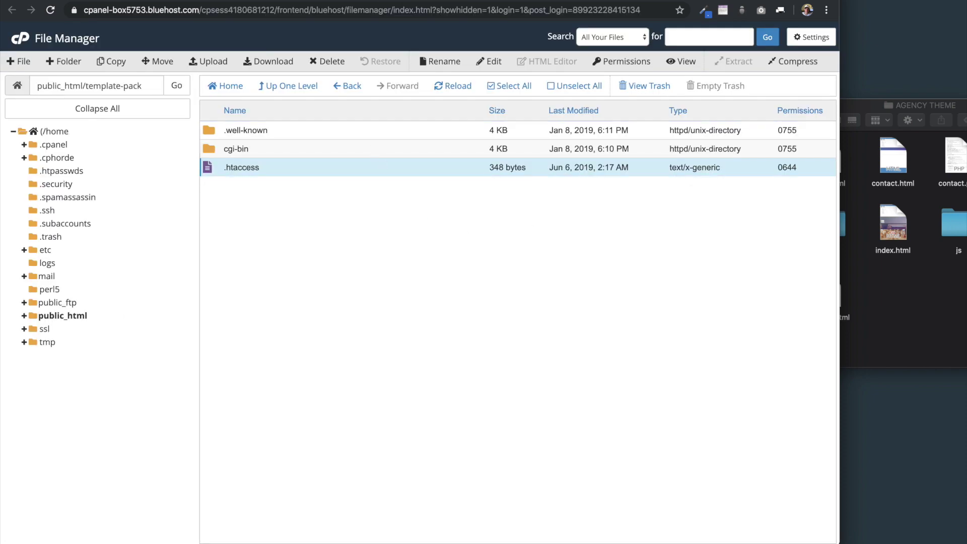
drag(960, 107, 706, 112)
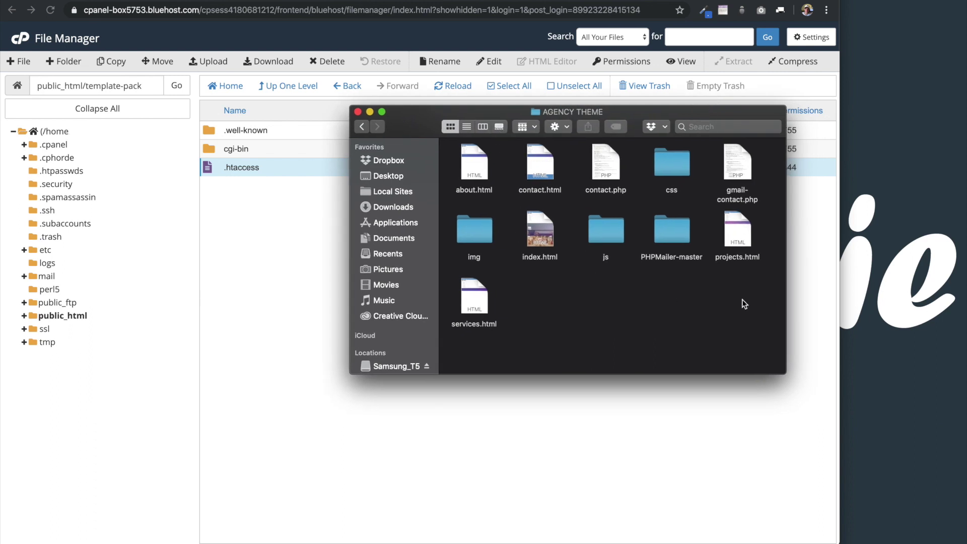
drag(485, 115, 629, 117)
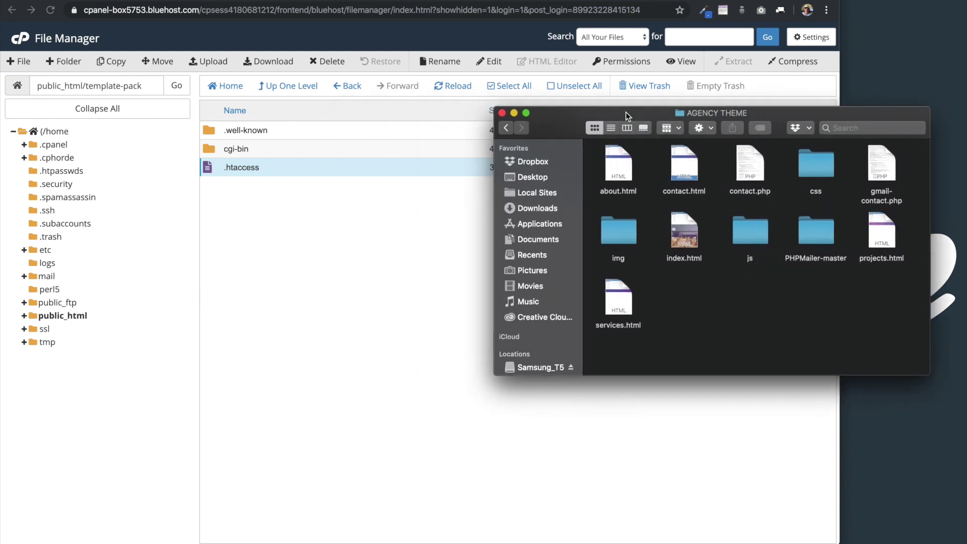
double_click(682, 232)
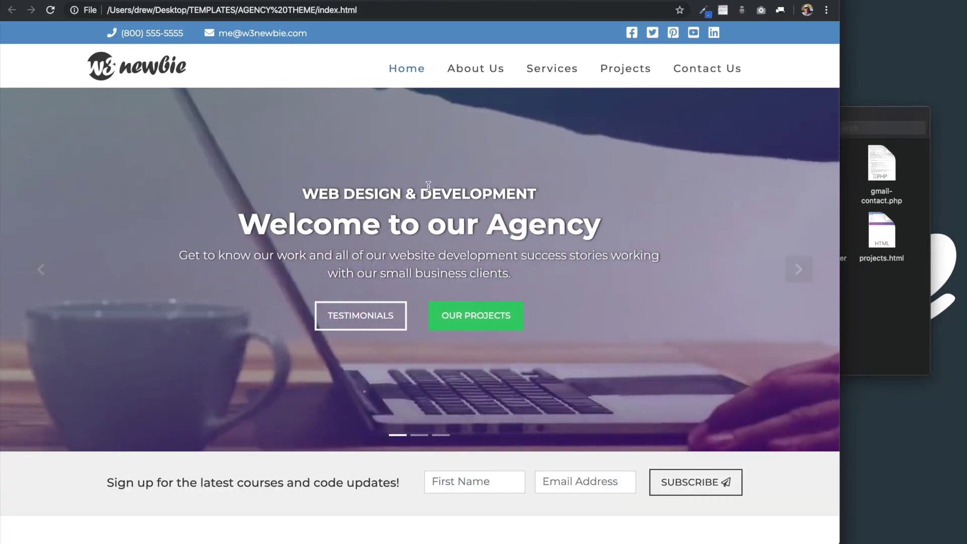
scroll(428, 186, down, 20)
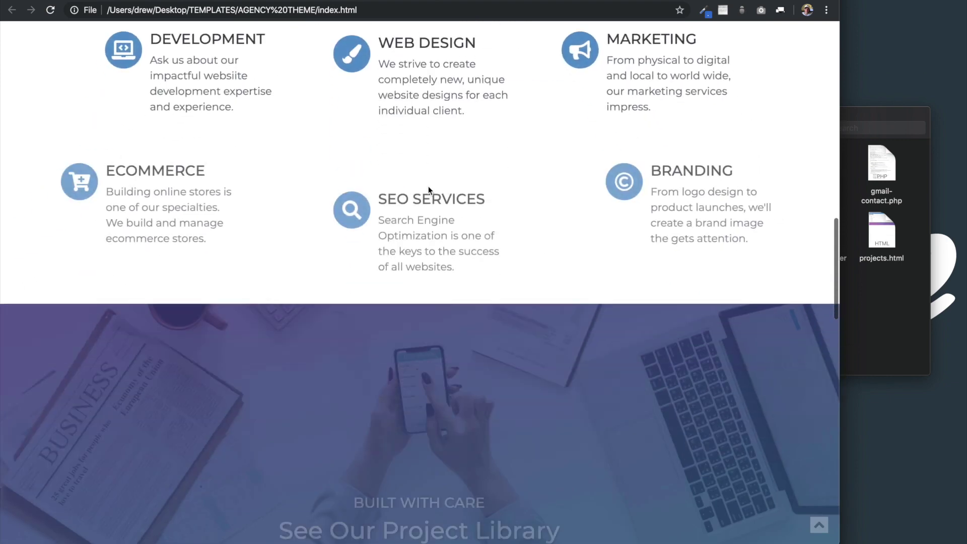
scroll(429, 189, down, 20)
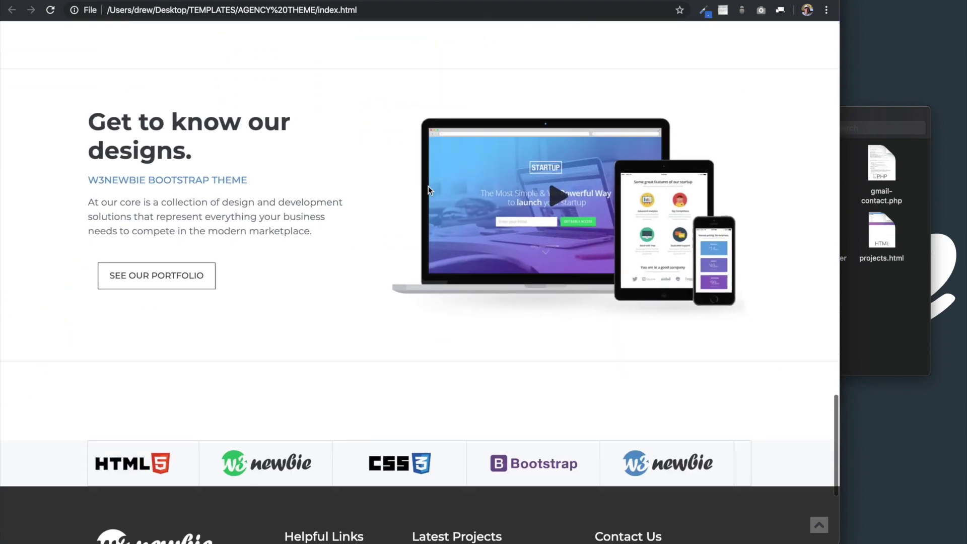
scroll(428, 186, down, 5)
scroll(447, 102, up, 12)
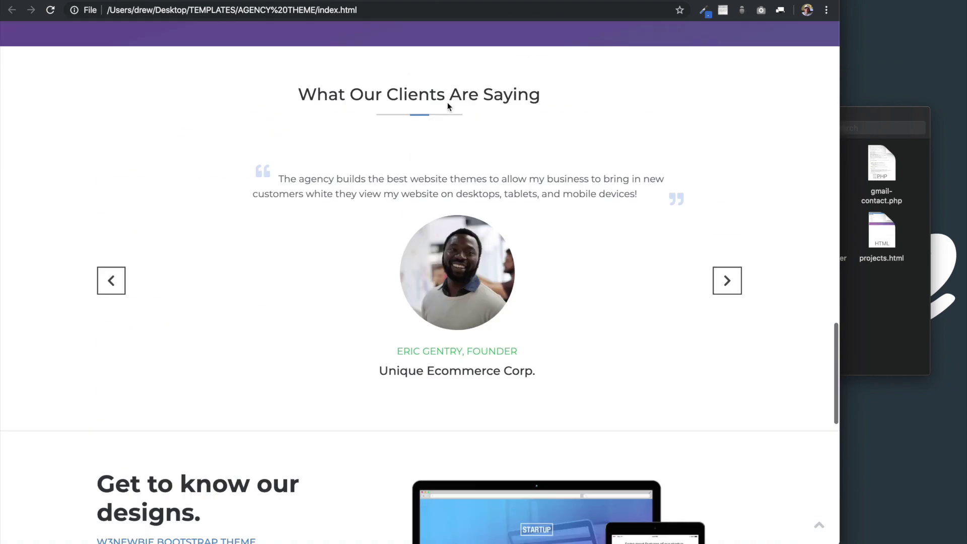
scroll(448, 102, up, 20)
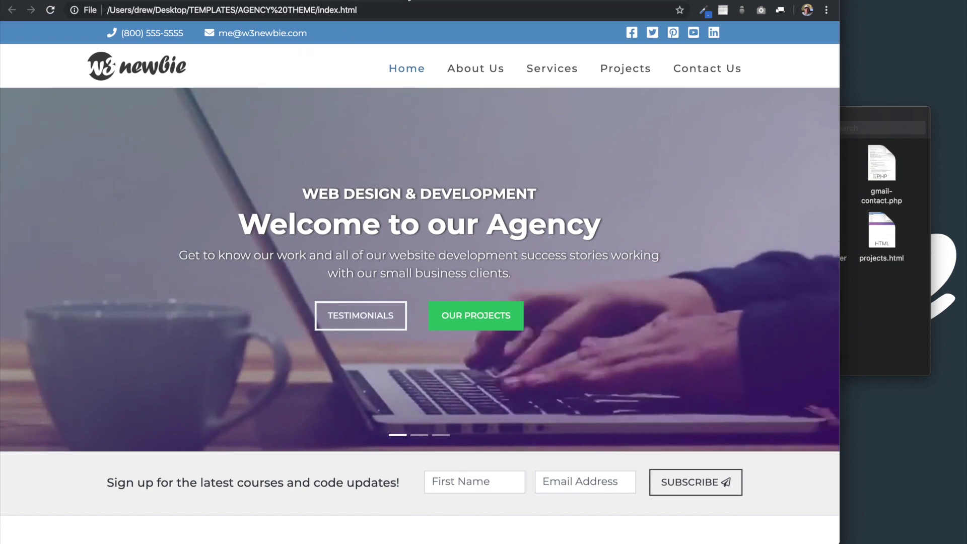
key(ctrl+Tab)
- Compress all 11 AGENCY THEME items into Archive.zip
click(892, 202)
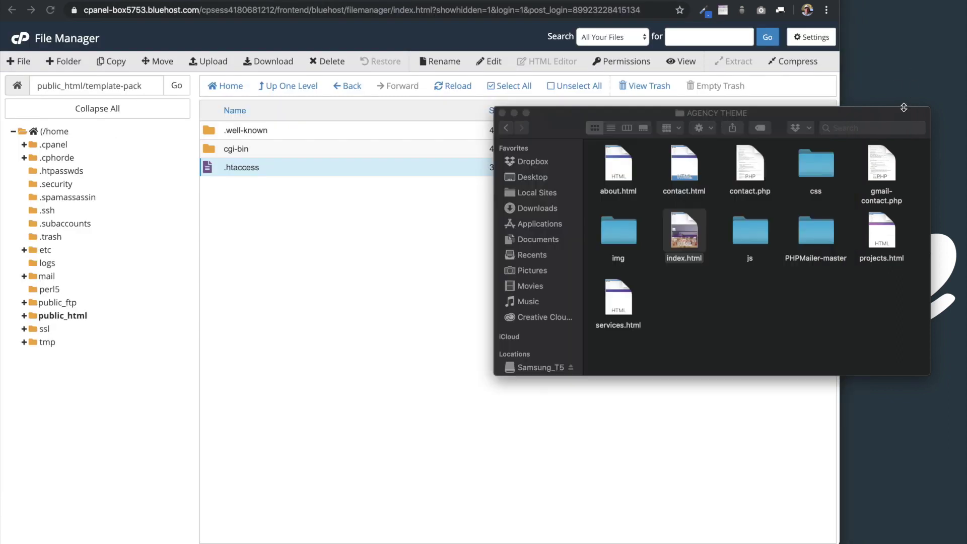
drag(907, 344, 614, 152)
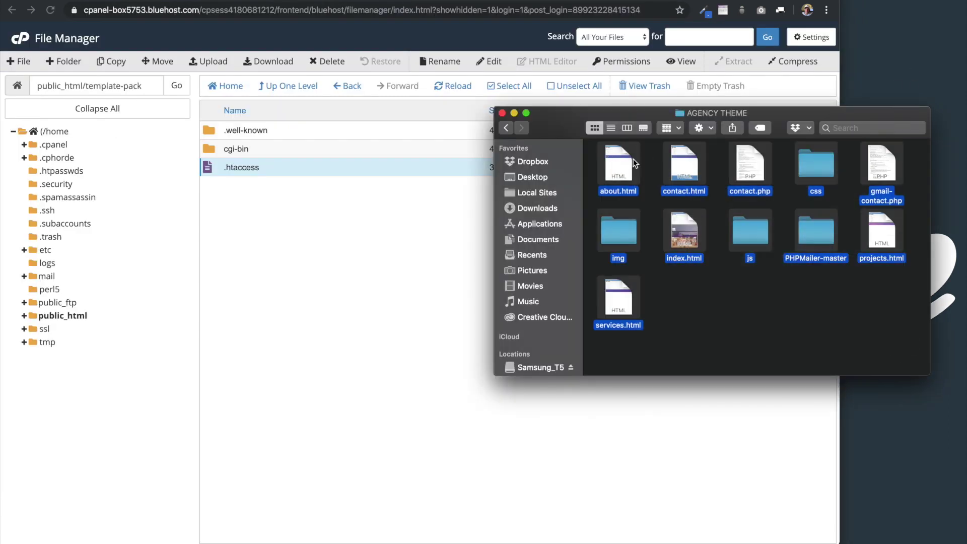
right_click(611, 175)
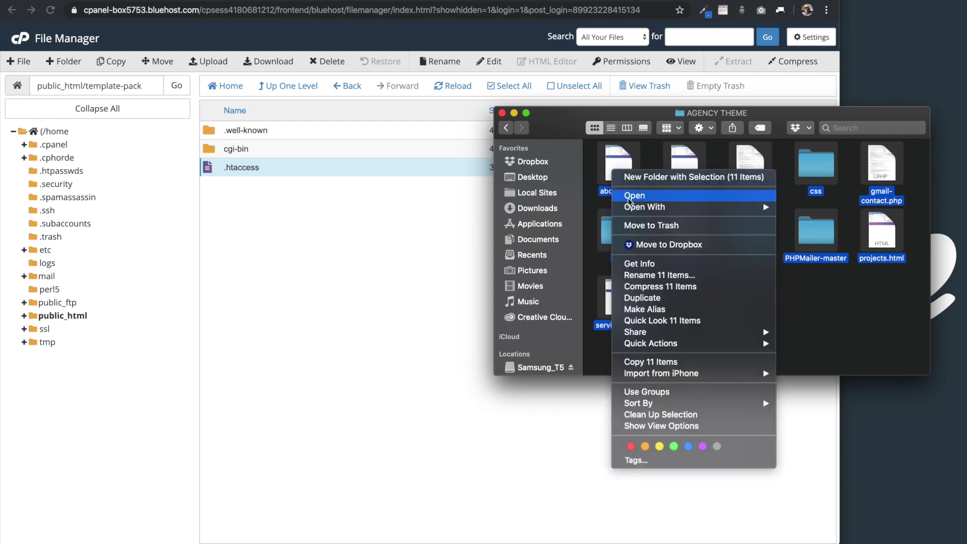
click(720, 289)
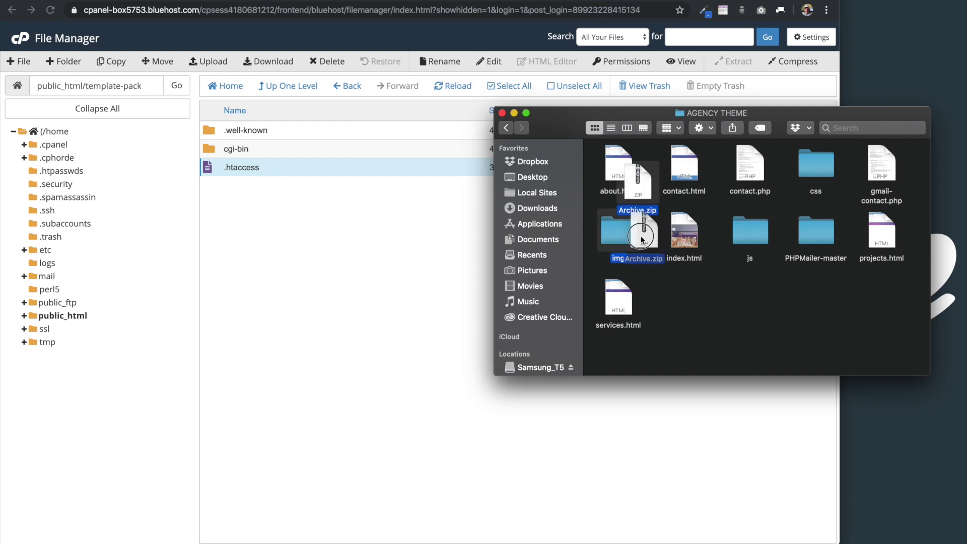
- Open cPanel's File Upload page for public_html/template-pack
drag(548, 128, 673, 143)
click(476, 207)
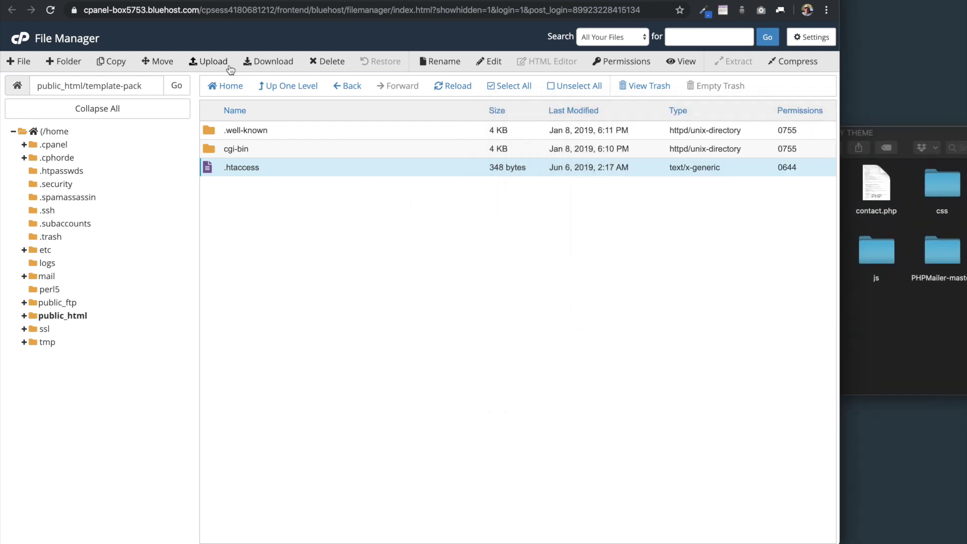
click(211, 61)
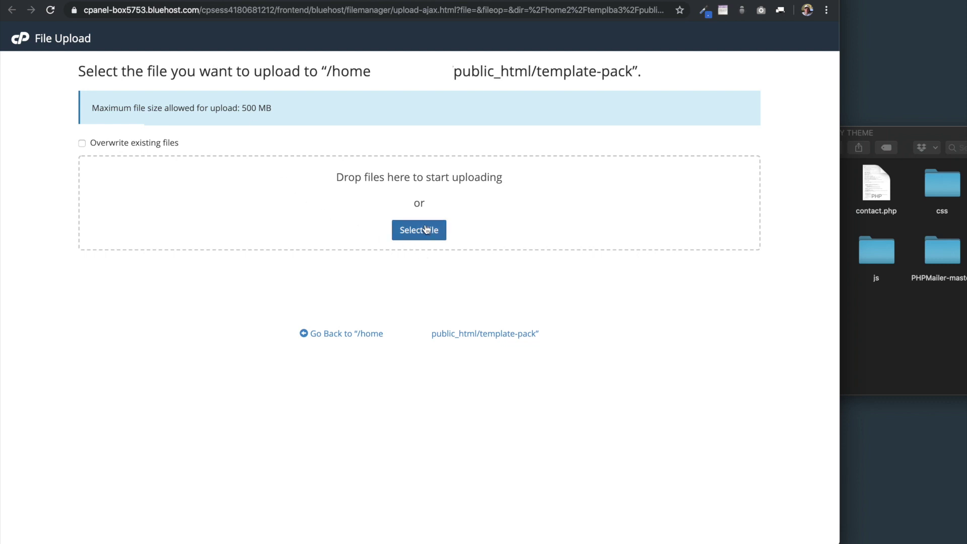
- Drag Archive.zip from the AGENCY THEME folder onto the upload page for public_html/template-pack
click(914, 320)
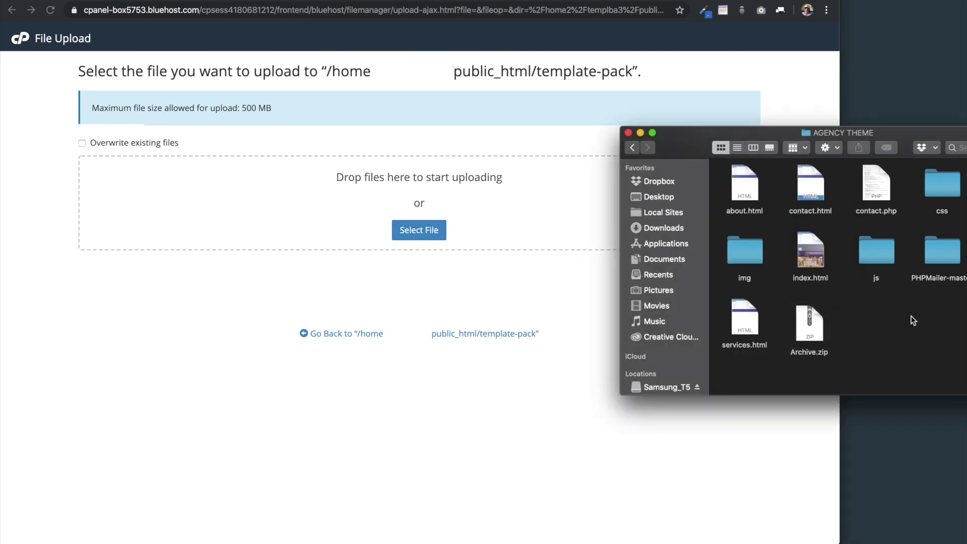
click(812, 327)
drag(812, 327, 419, 231)
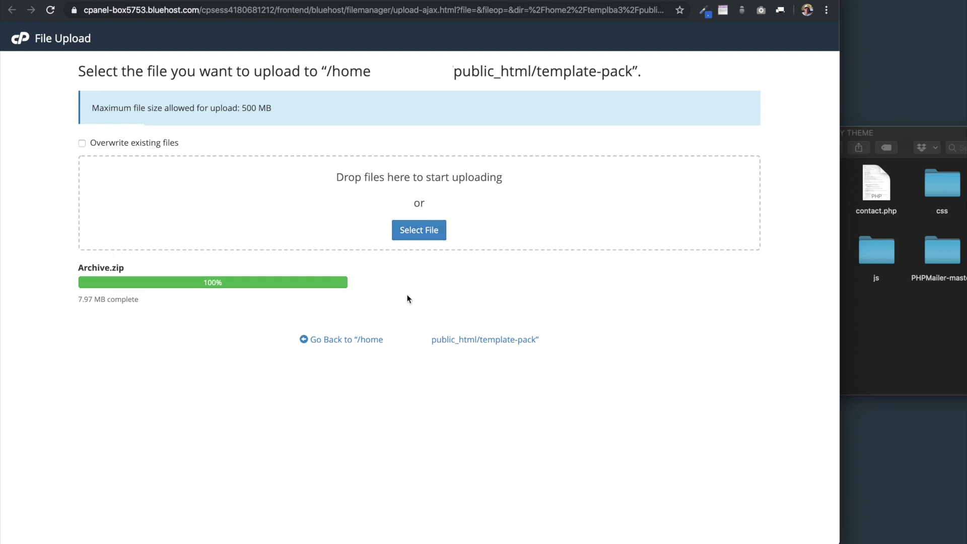
- Extract Archive.zip into /public_html/template-pack from the folder listing
click(445, 343)
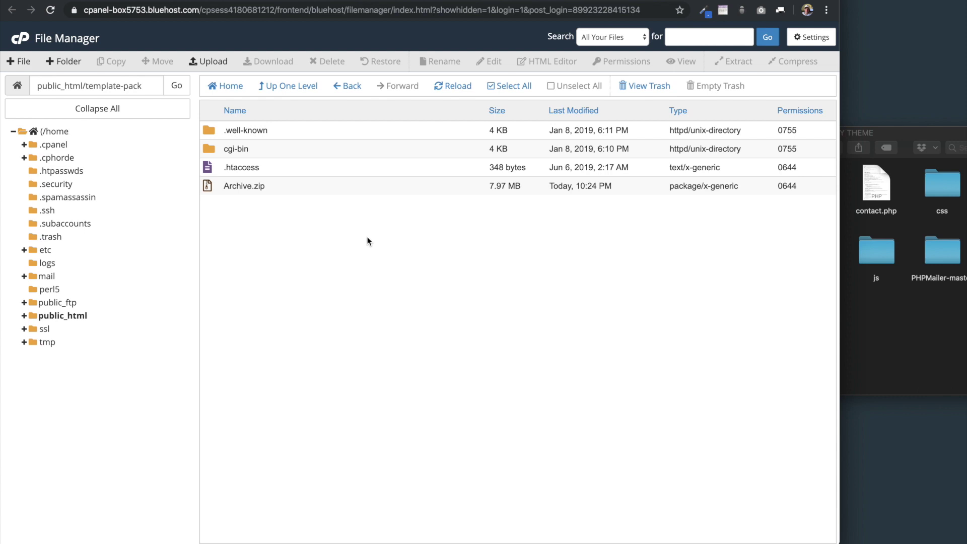
click(378, 190)
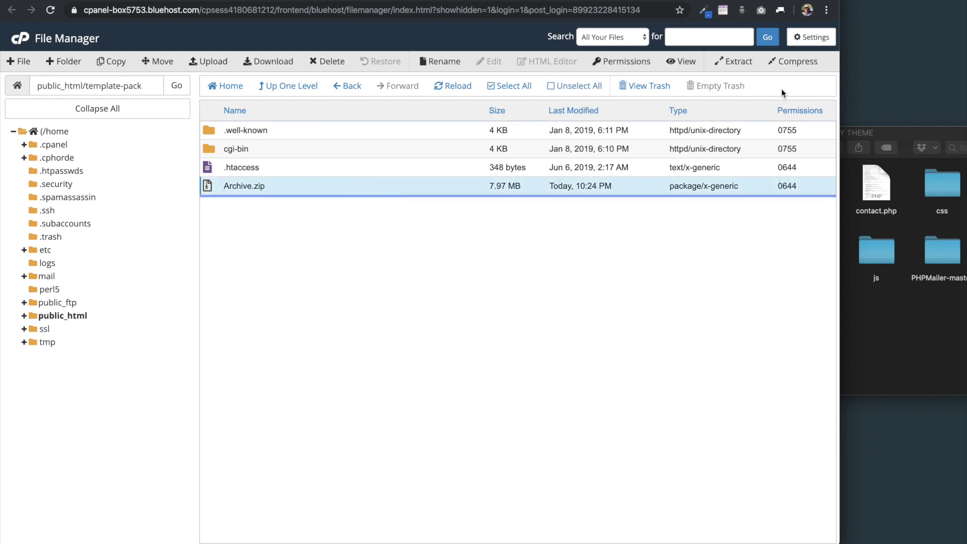
click(734, 61)
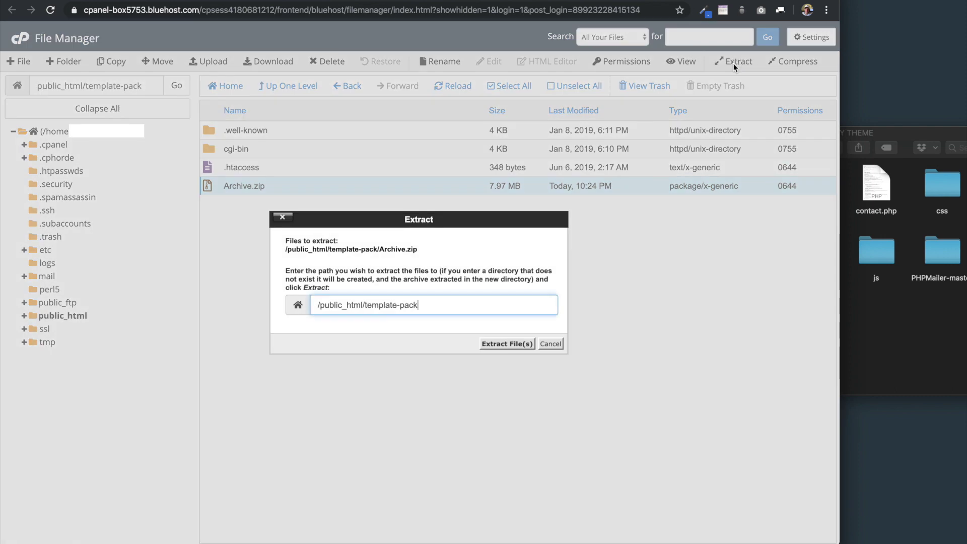
click(512, 345)
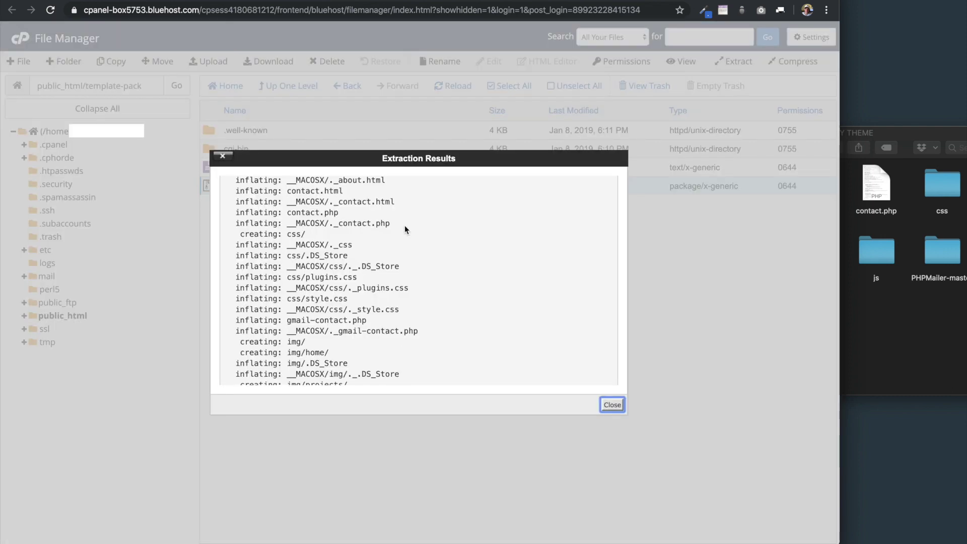
click(612, 405)
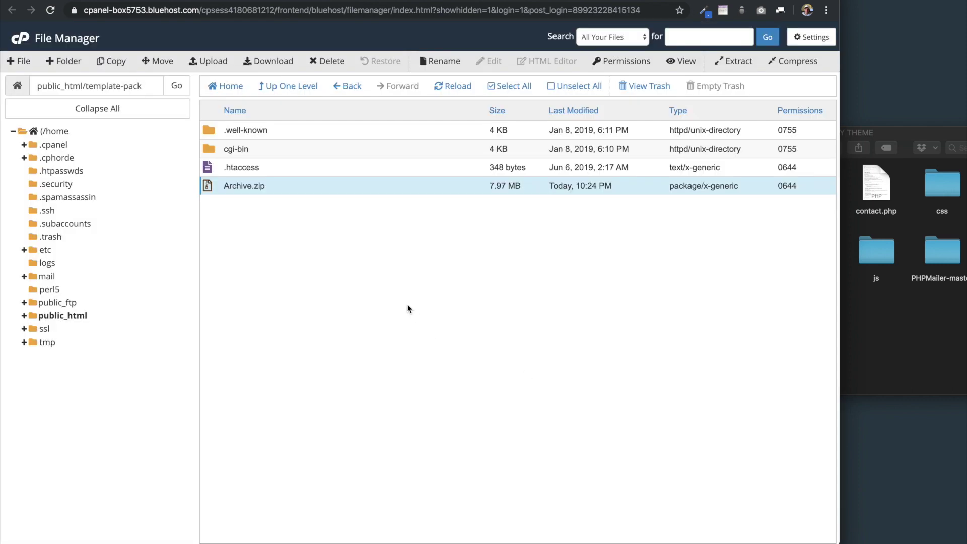
- Permanently delete __MACOSX and Archive.zip, skipping the trash
click(351, 152)
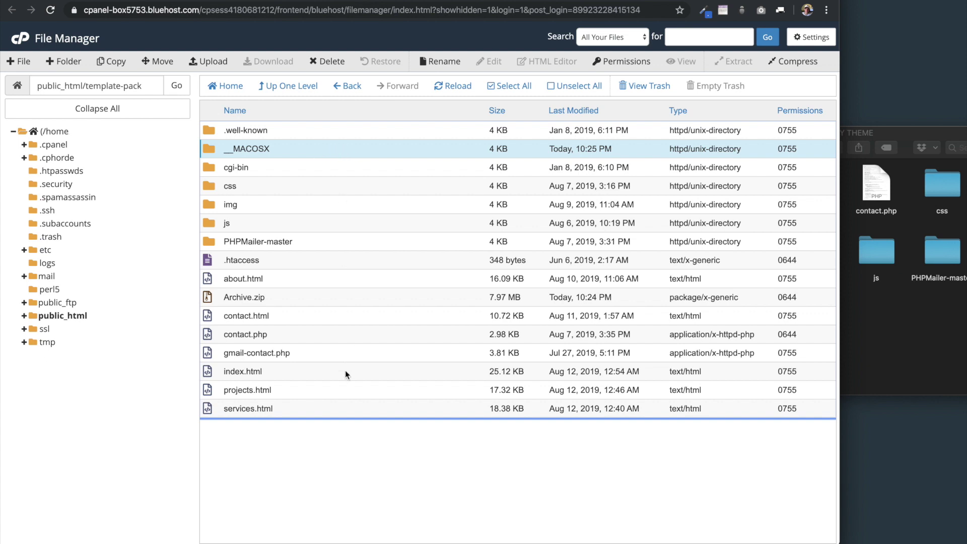
click(352, 298)
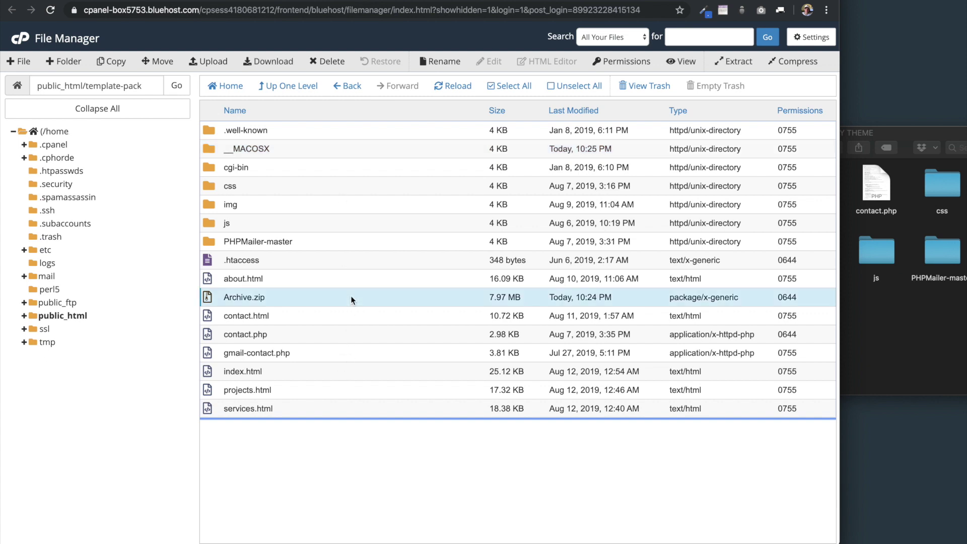
super+click(370, 153)
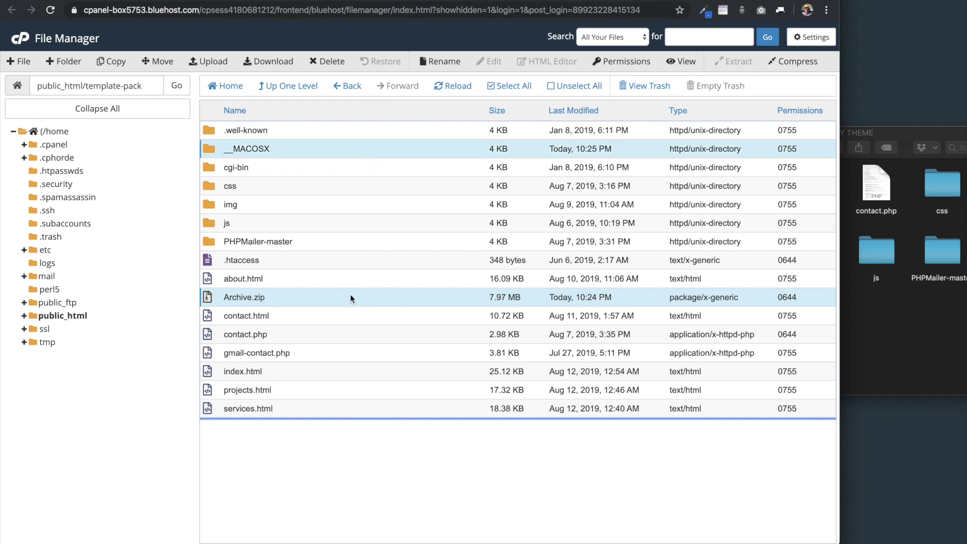
click(329, 61)
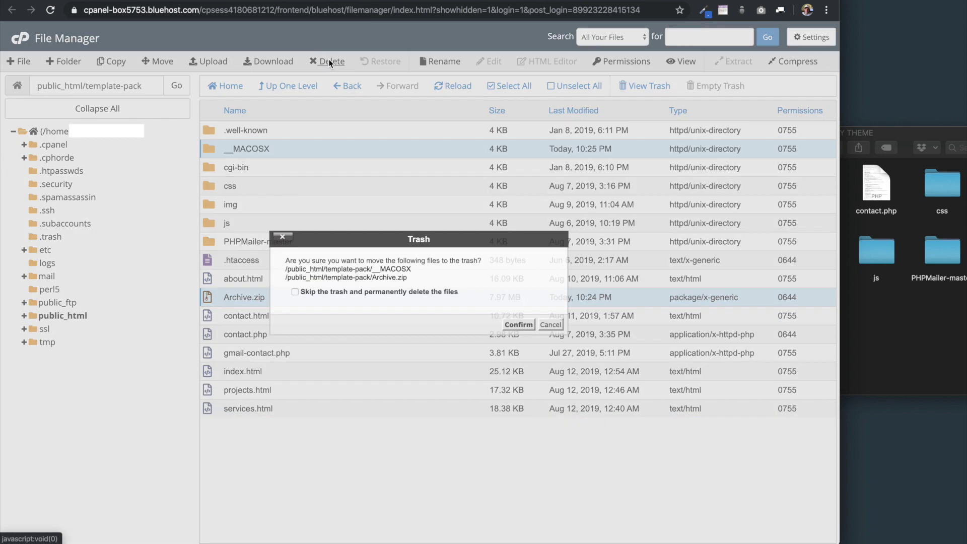
click(296, 293)
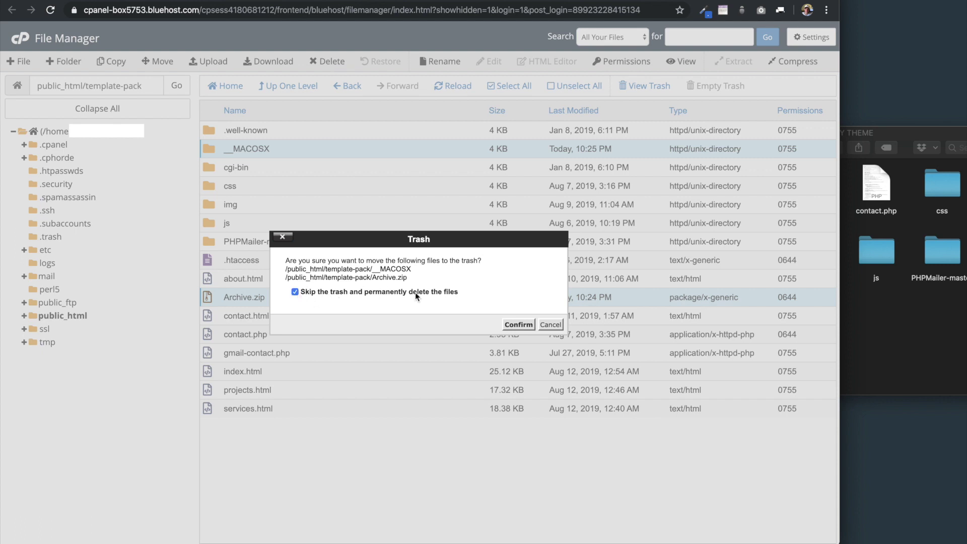
click(519, 325)
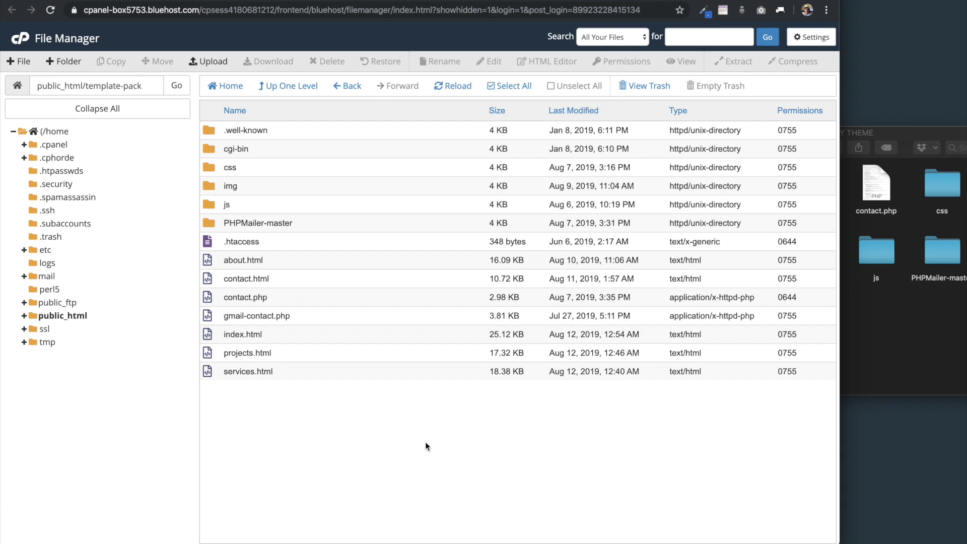
- Reload template-pack.com to show the w3newbie agency homepage
key(ctrl+Tab)
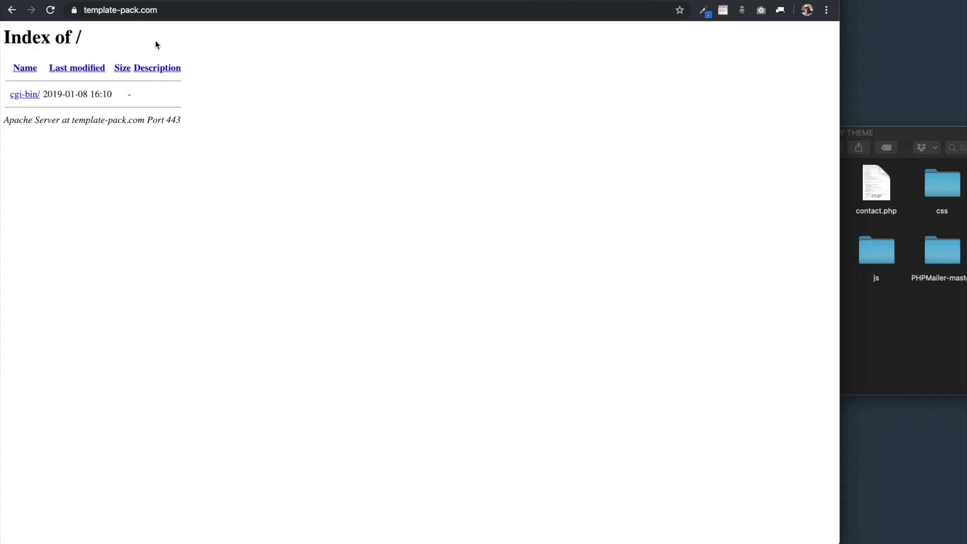
click(50, 10)
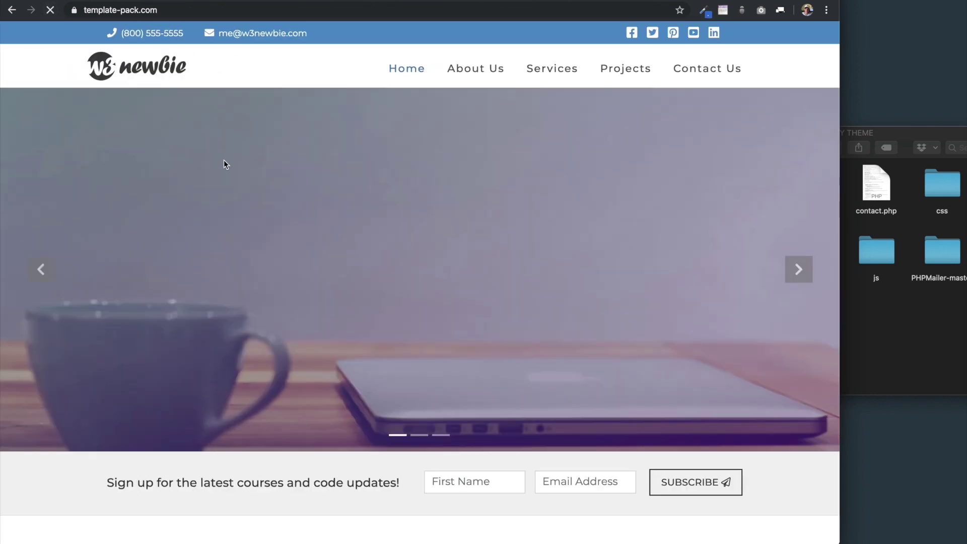